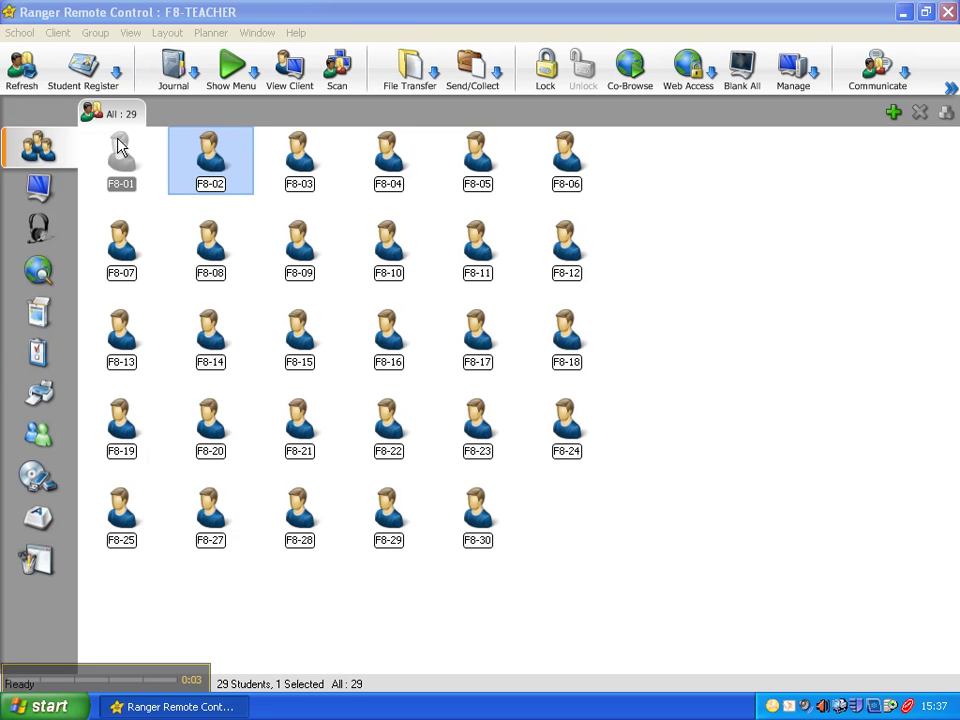
- Switch to the Audio view showing all 29 student stations' microphone and speaker indicators
left_click(60, 235)
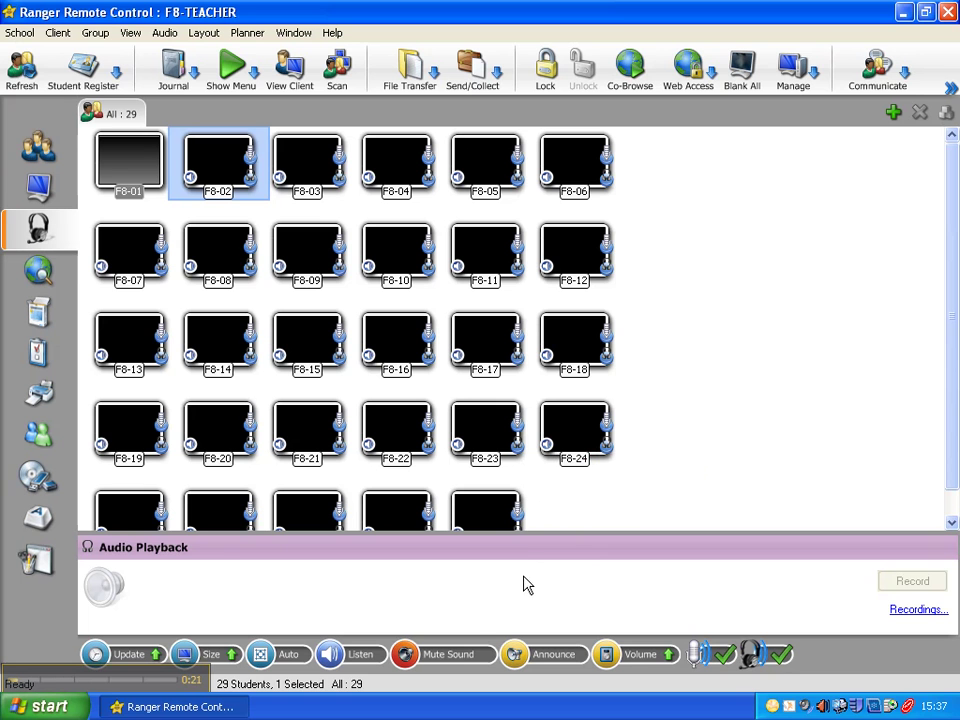
- Enable Mute Sound in the bottom audio toolbar for every student computer
left_click(458, 655)
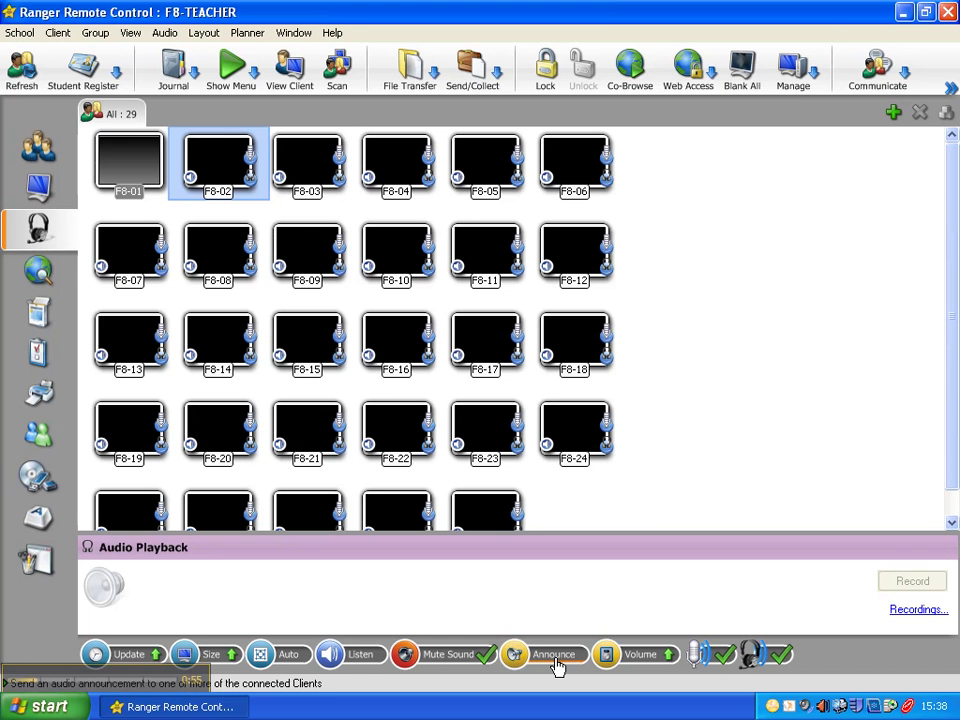
left_click_drag(190, 682, 275, 570)
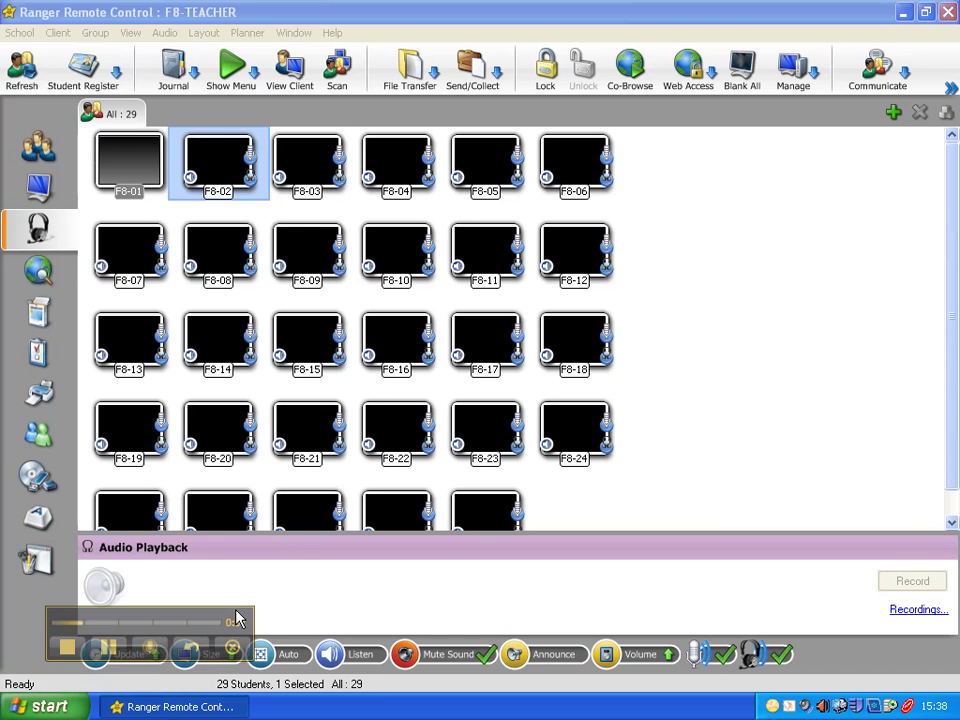